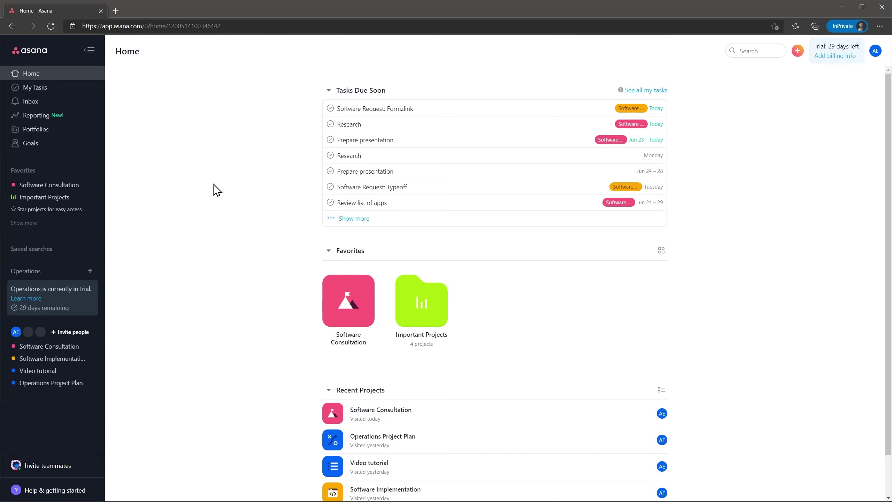
# Step: Open the Software Consultation project from the sidebar's team projects list
pyautogui.click(61, 347)
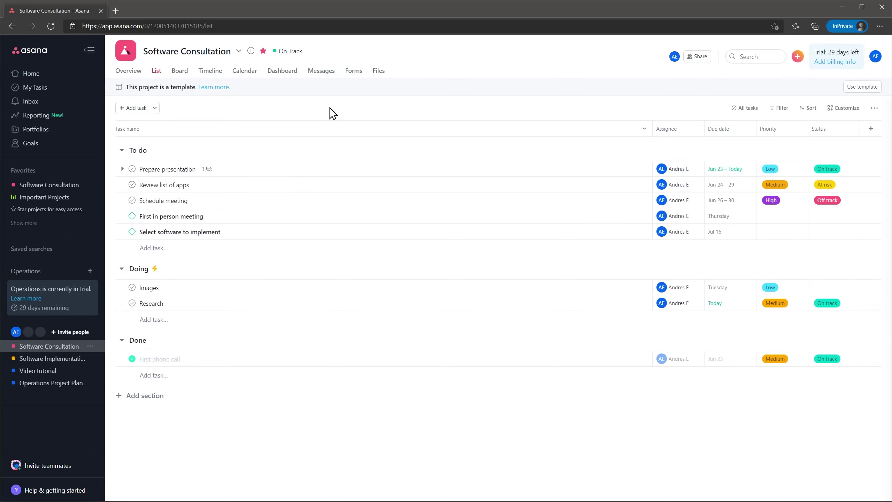
# Step: Add a 'Review design' task to To do and briefly check the Prepare presentation task details
pyautogui.click(133, 109)
pyautogui.write('Review design')
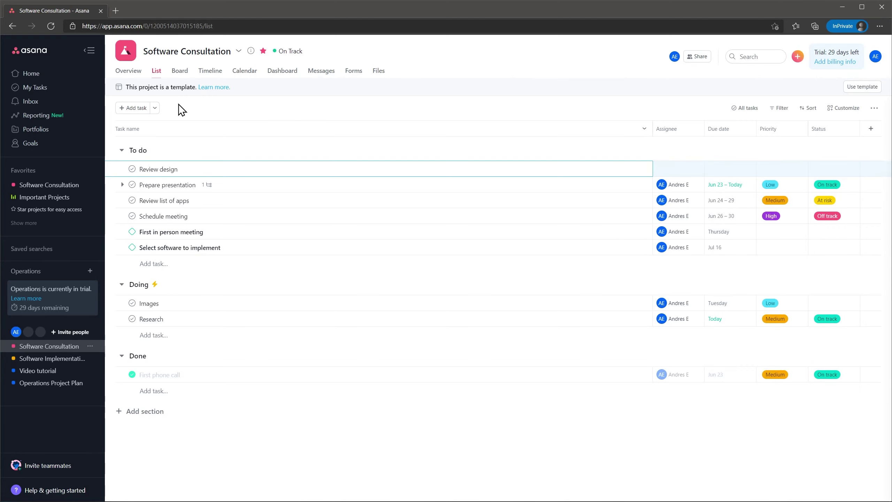
pyautogui.press('Escape')
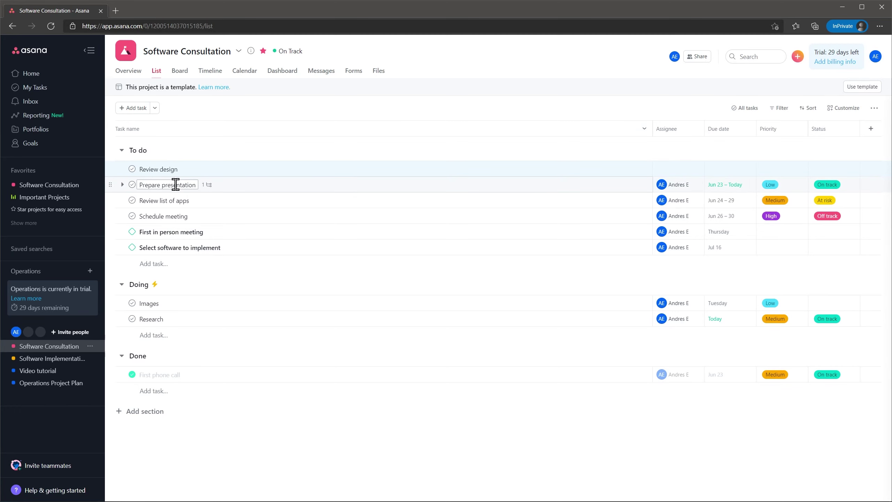
pyautogui.click(221, 190)
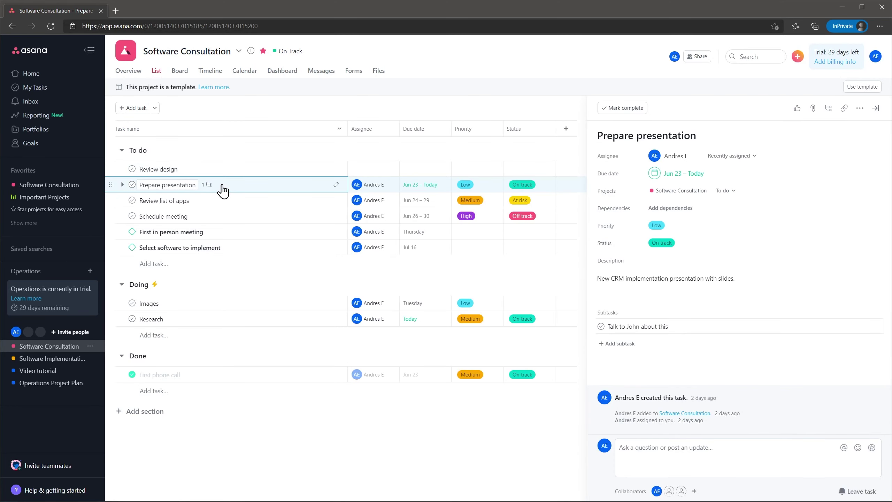
pyautogui.click(253, 114)
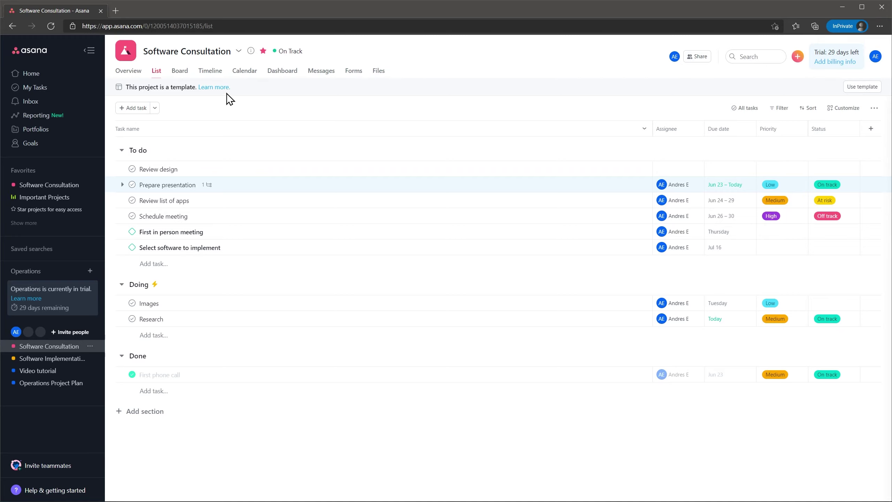
# Step: Browse the project's Board, Timeline and Overview views, then show Operations' new-project options
pyautogui.click(180, 71)
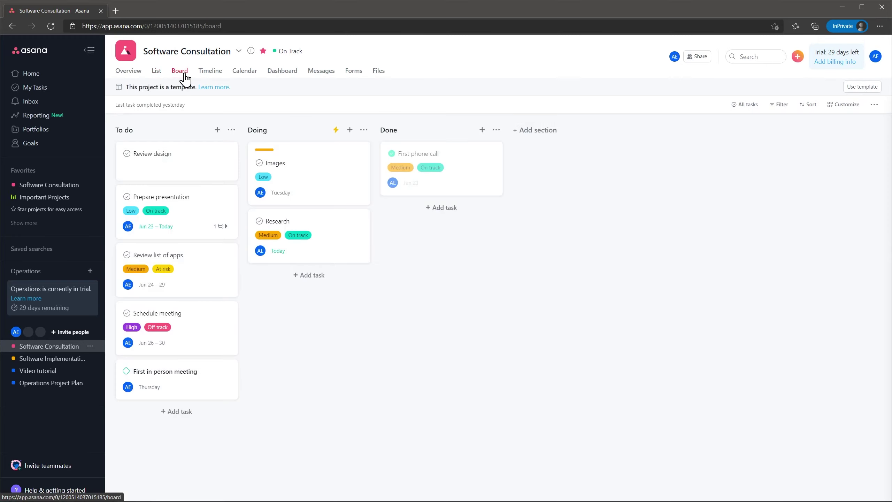
pyautogui.click(207, 72)
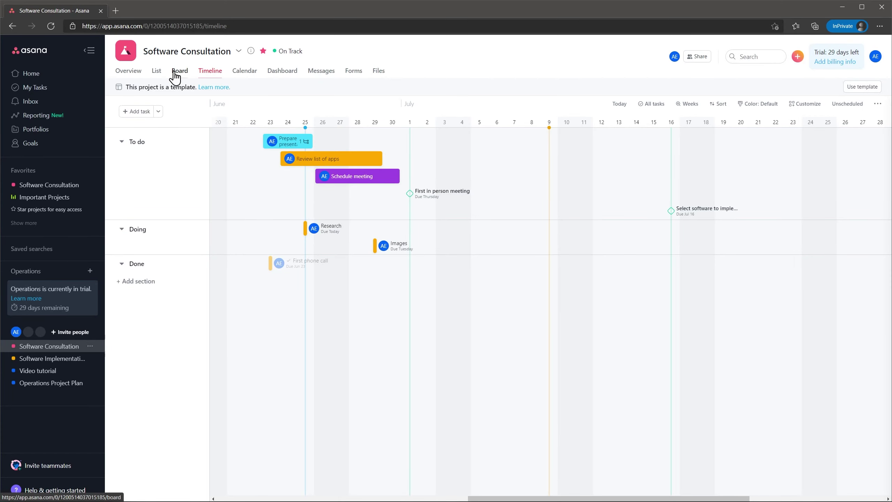
pyautogui.click(131, 73)
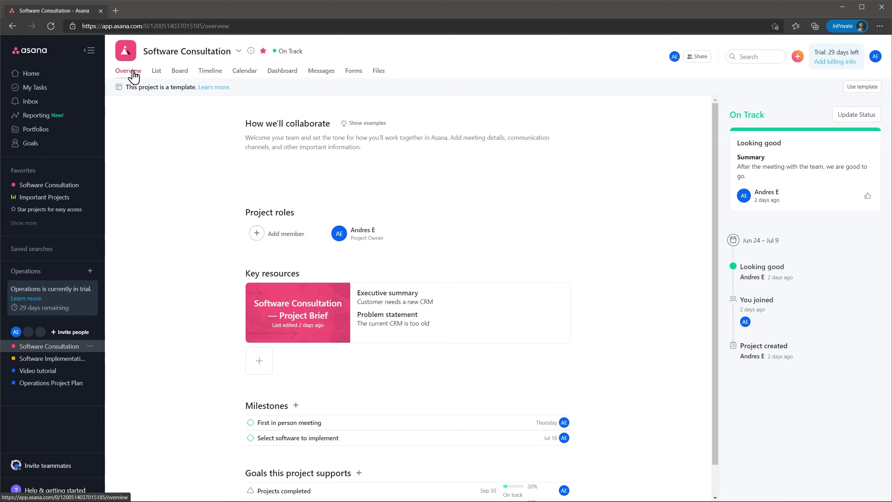
pyautogui.click(91, 271)
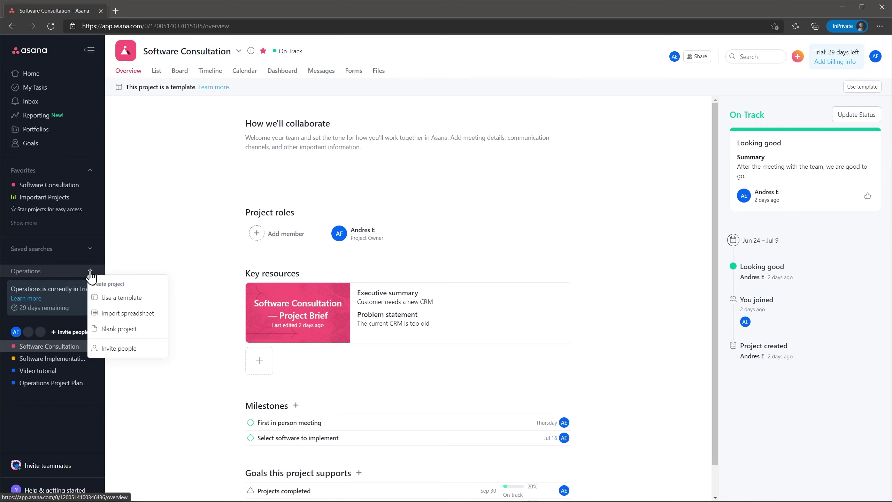
# Step: Pass through My Tasks and Portfolios to open the Important Projects portfolio
pyautogui.click(57, 95)
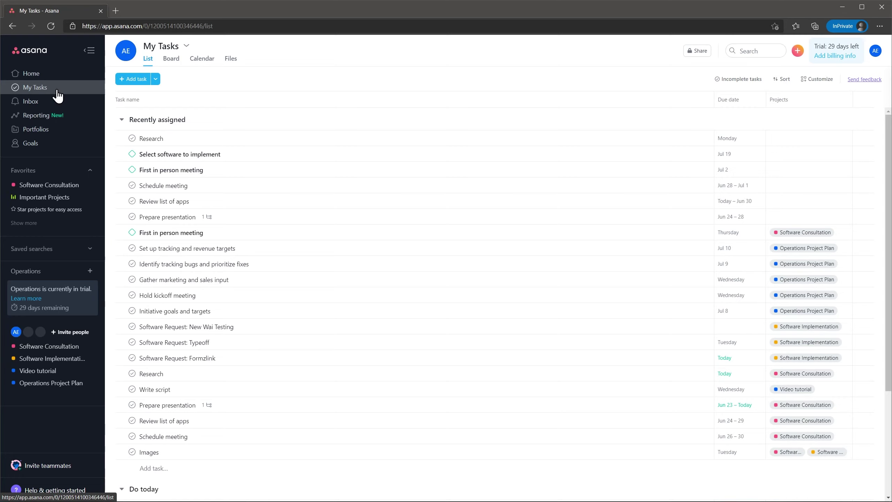
pyautogui.click(41, 130)
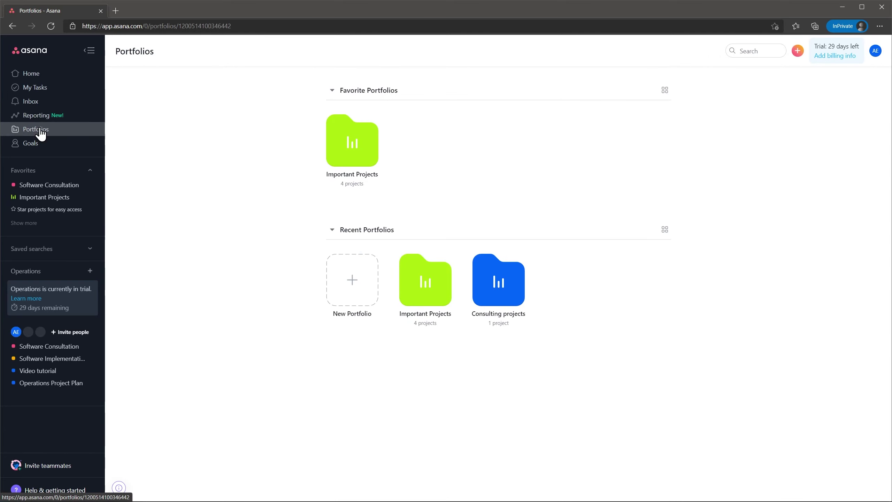
pyautogui.click(336, 158)
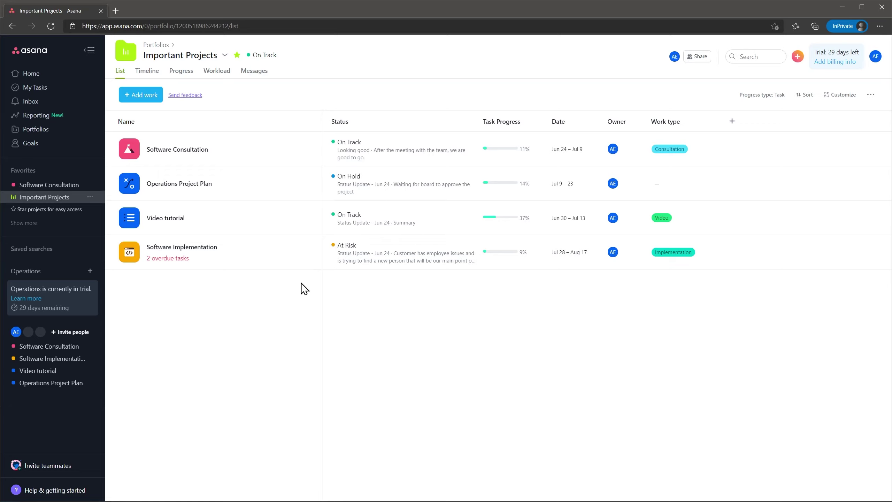
# Step: Look at the quick-create menu and the account menu, then dismiss them
pyautogui.click(797, 57)
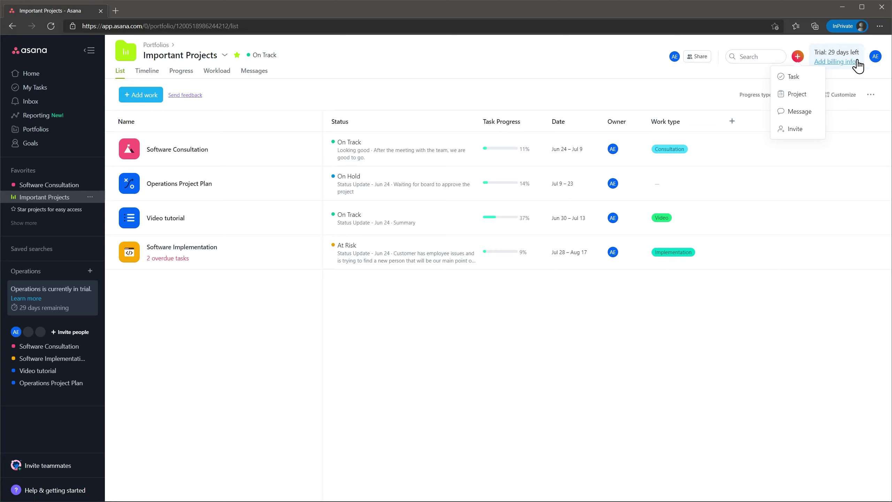
pyautogui.click(875, 57)
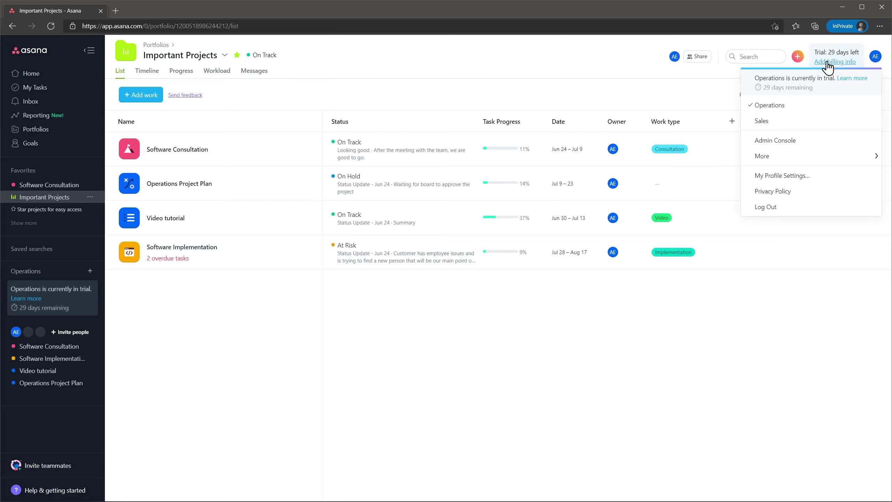
pyautogui.click(599, 73)
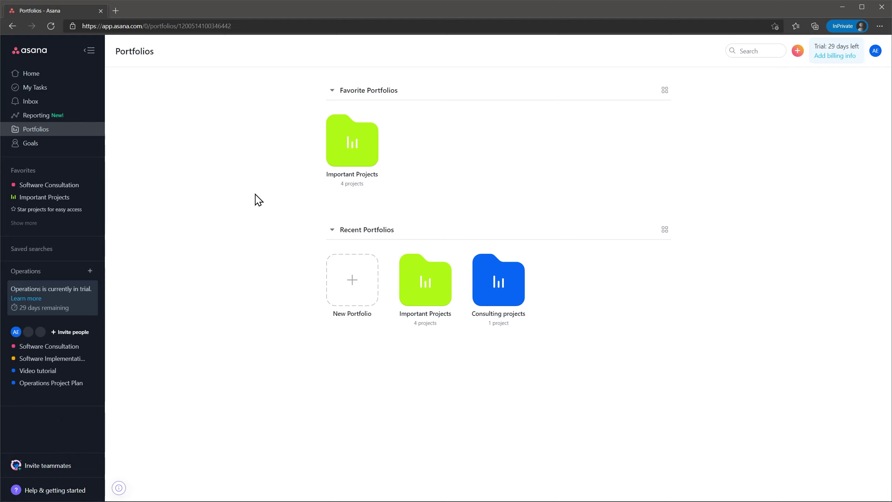
# Step: View Important Projects' workload, the Projects completed goal, then the Reporting page
pyautogui.click(335, 160)
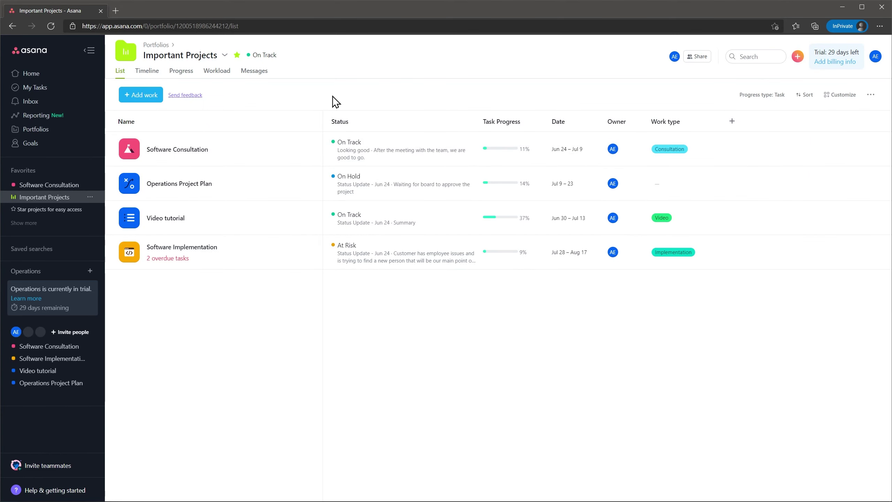
pyautogui.click(221, 75)
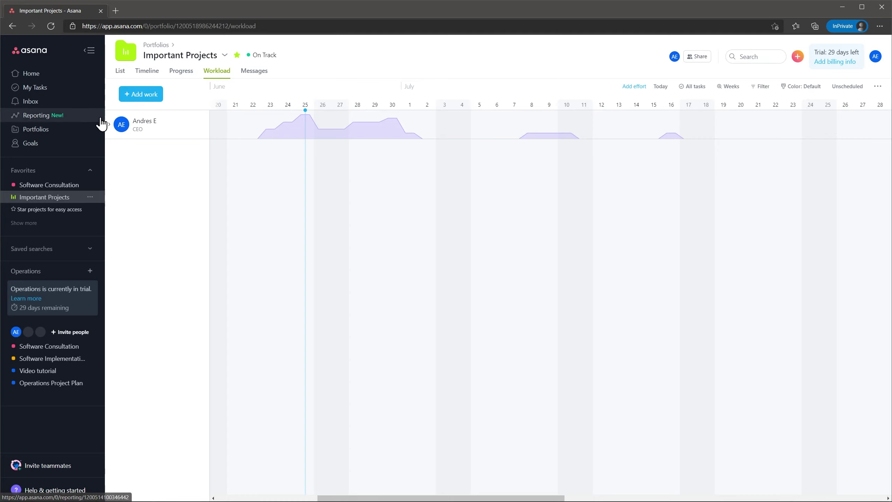
pyautogui.click(44, 145)
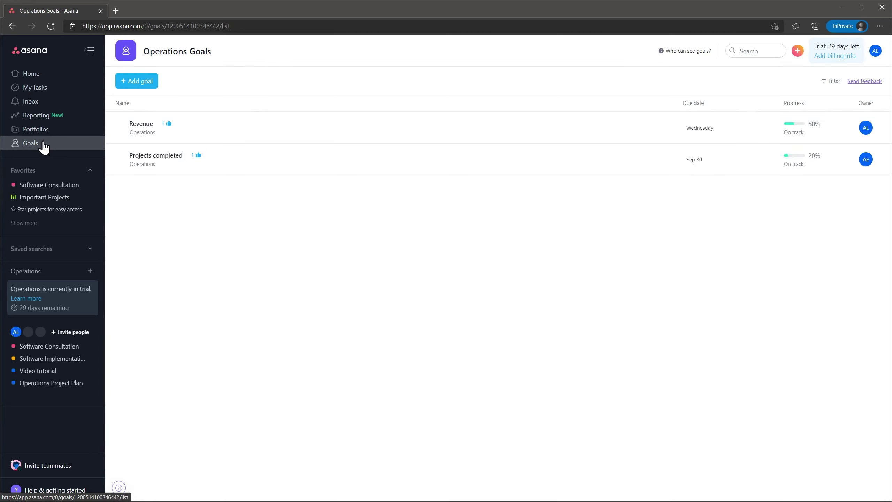
pyautogui.click(237, 163)
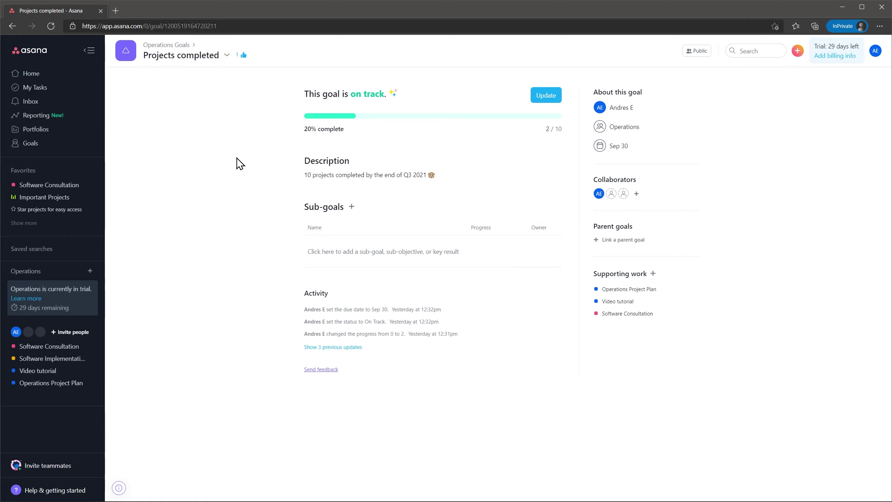
pyautogui.click(56, 116)
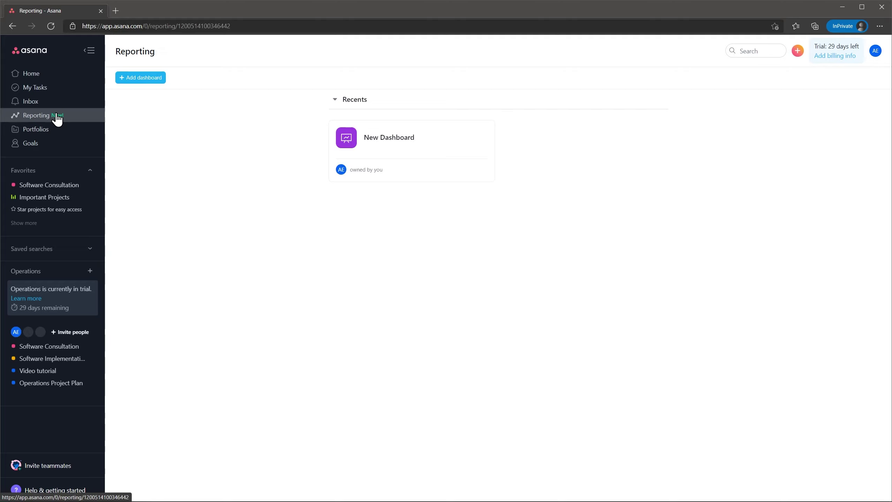
# Step: Preview New Dashboard's chart types without adding one, then return to Software Consultation
pyautogui.click(370, 138)
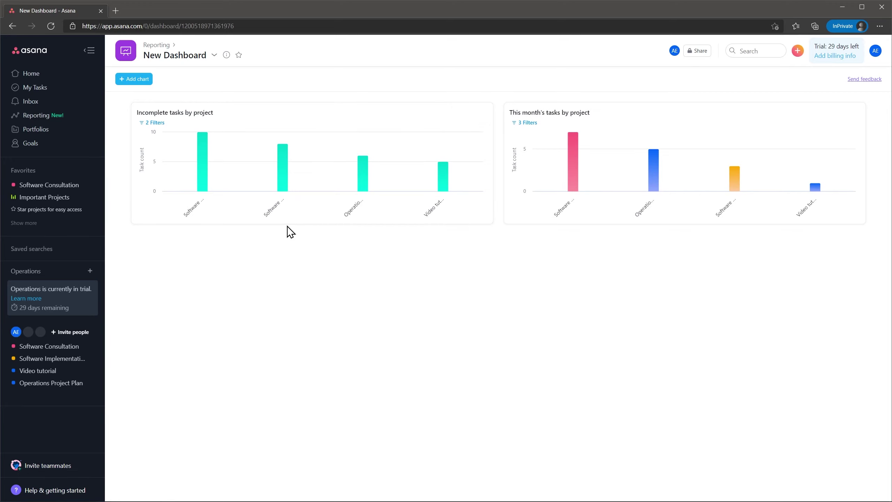
pyautogui.click(145, 79)
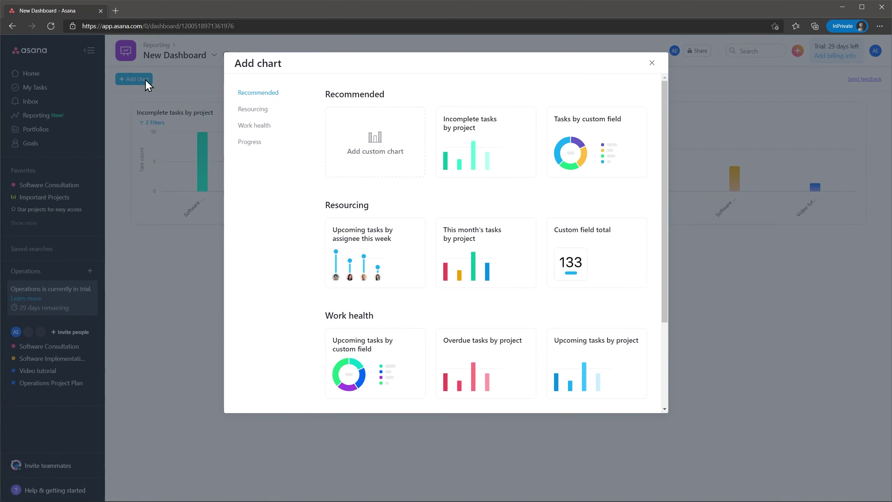
pyautogui.click(652, 63)
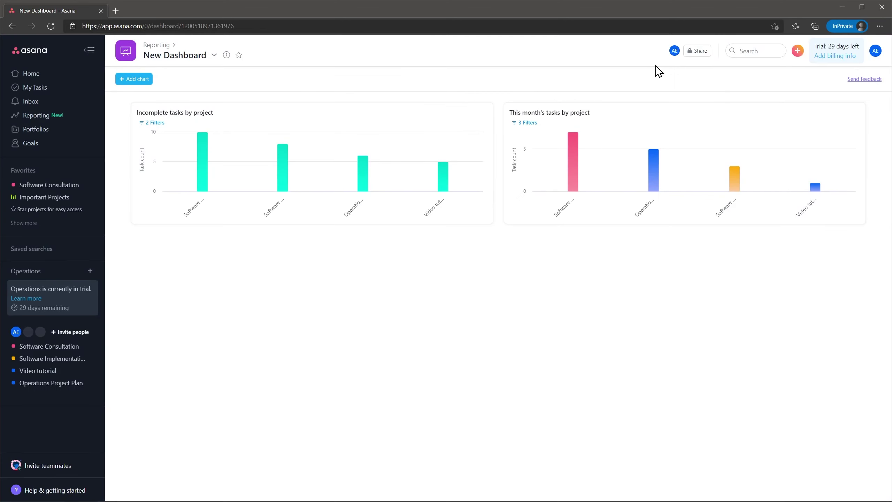
pyautogui.click(75, 186)
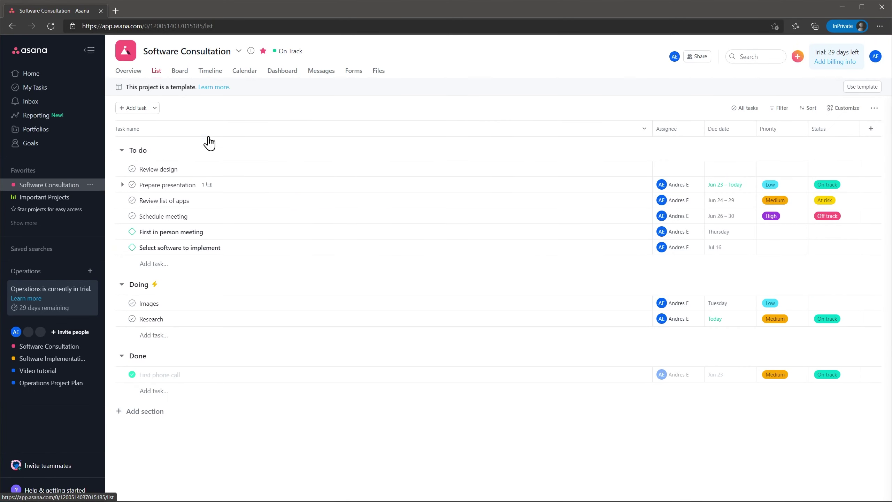
# Step: Look at the project's forms, then open the Images task from the list
pyautogui.click(346, 76)
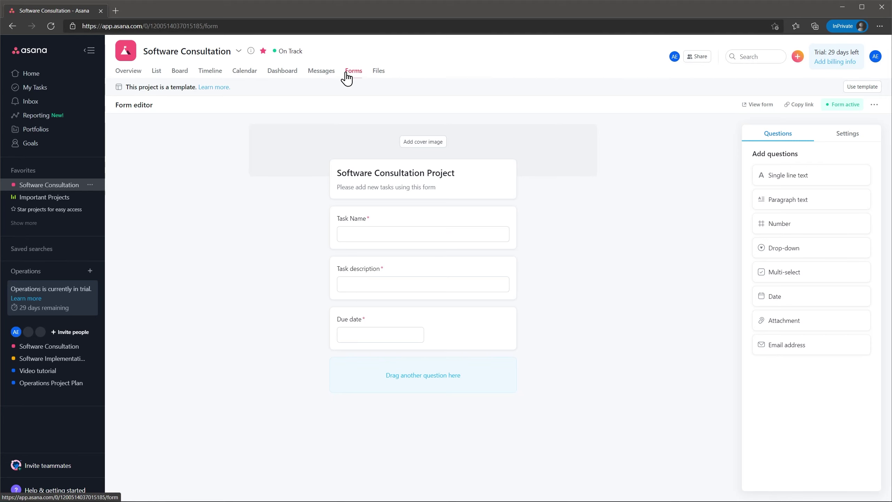
pyautogui.click(158, 74)
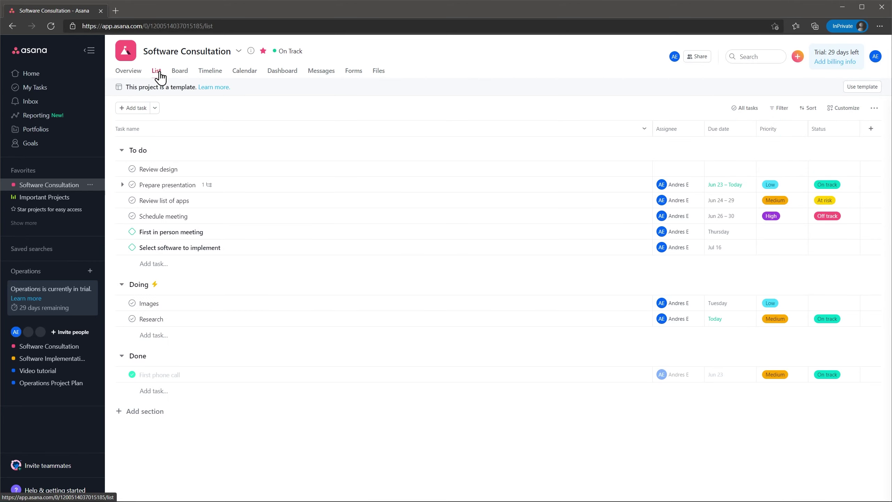
pyautogui.click(270, 307)
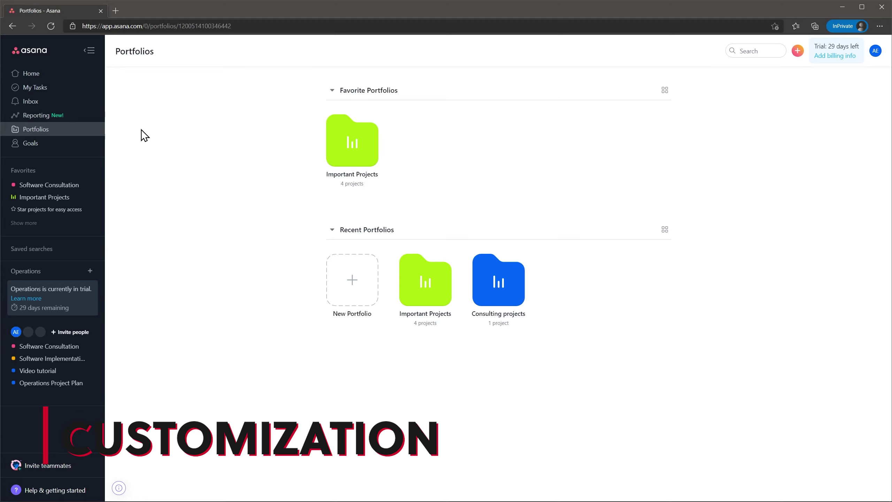
# Step: Visit Goals, check Software Consultation's color & icon options, then open Operations Project Plan
pyautogui.click(64, 146)
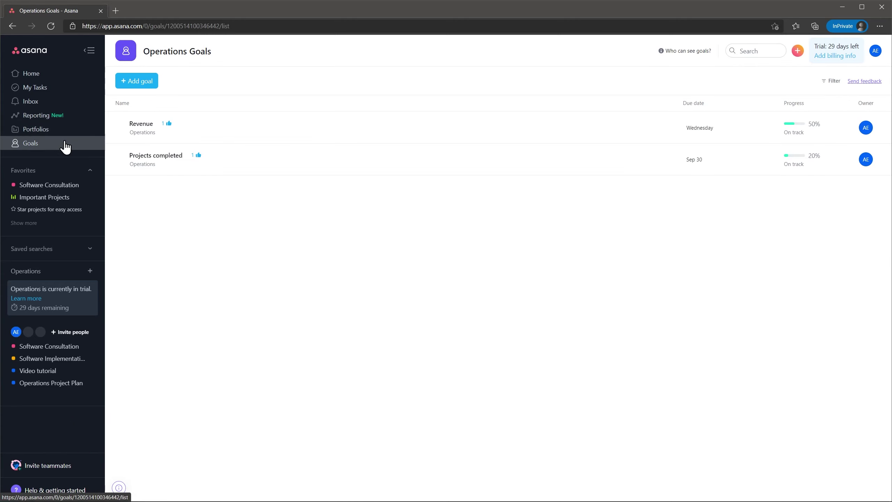
pyautogui.click(91, 347)
pyautogui.moveTo(108, 363)
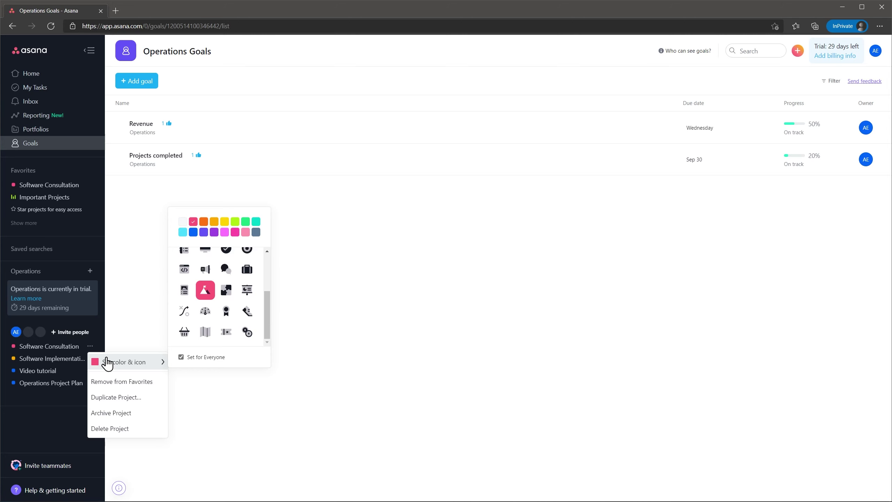
pyautogui.click(61, 386)
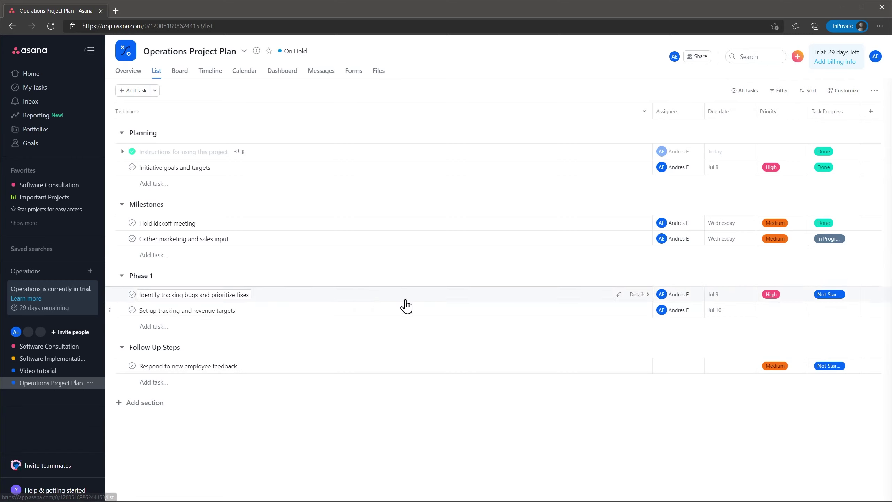
# Step: Start a drop-down custom field on the project, then cancel it unsaved
pyautogui.click(871, 113)
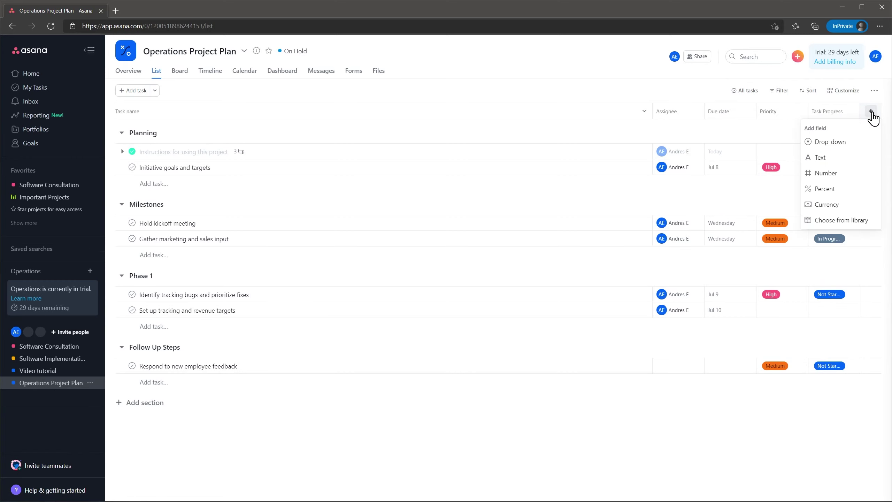
pyautogui.click(838, 144)
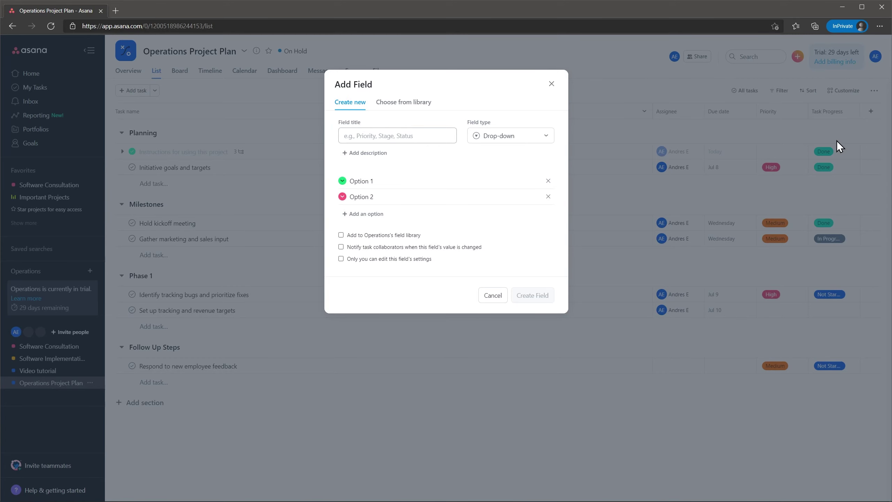
pyautogui.click(551, 84)
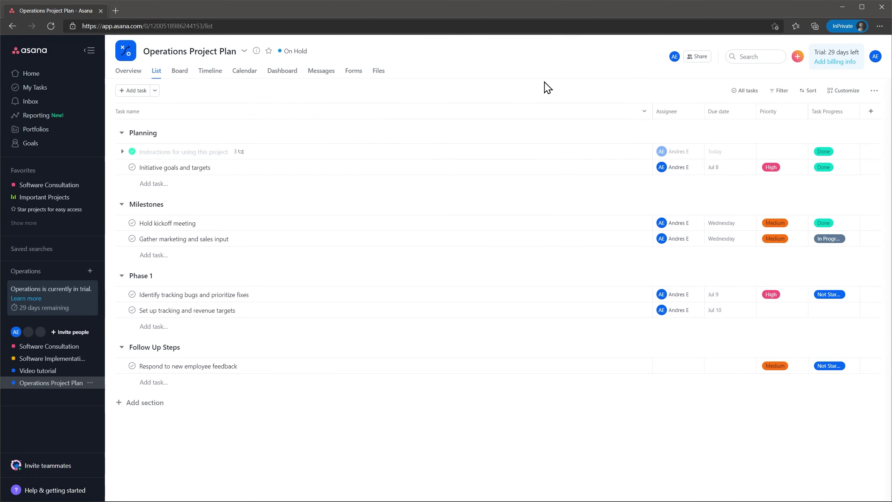
# Step: Explore the project actions and Operations' create-project-from-template option
pyautogui.click(244, 52)
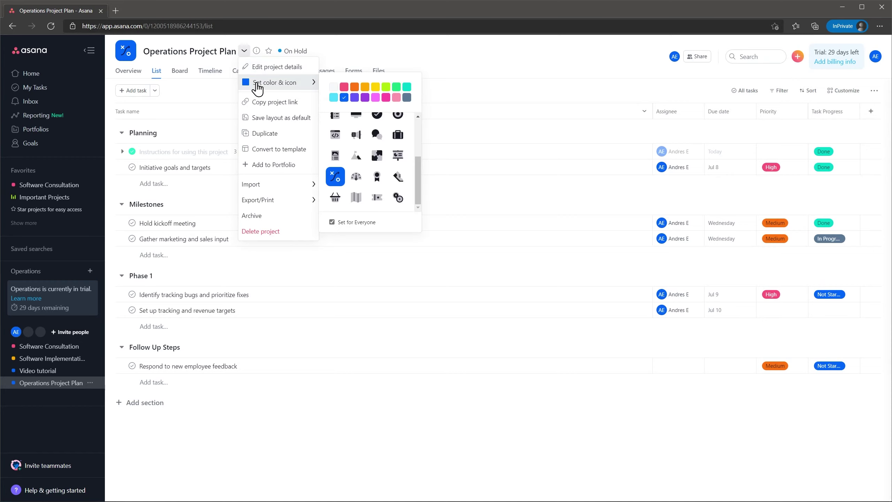
pyautogui.click(90, 271)
pyautogui.click(118, 299)
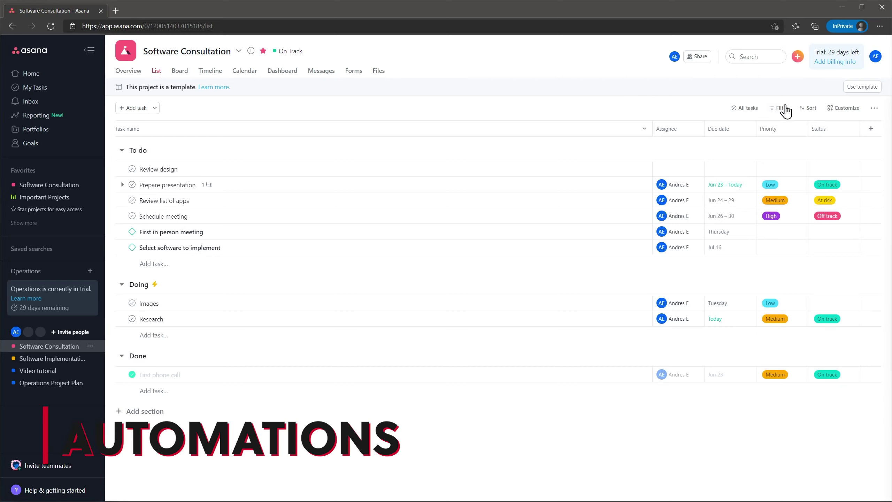
# Step: Open Software Consultation's Customize panel and begin adding a new automation rule
pyautogui.click(839, 109)
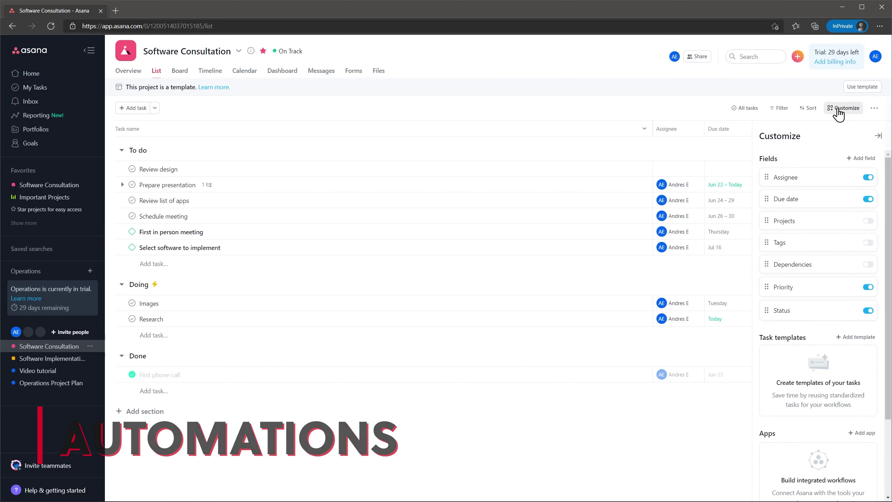
pyautogui.scroll(-3, 813, 336)
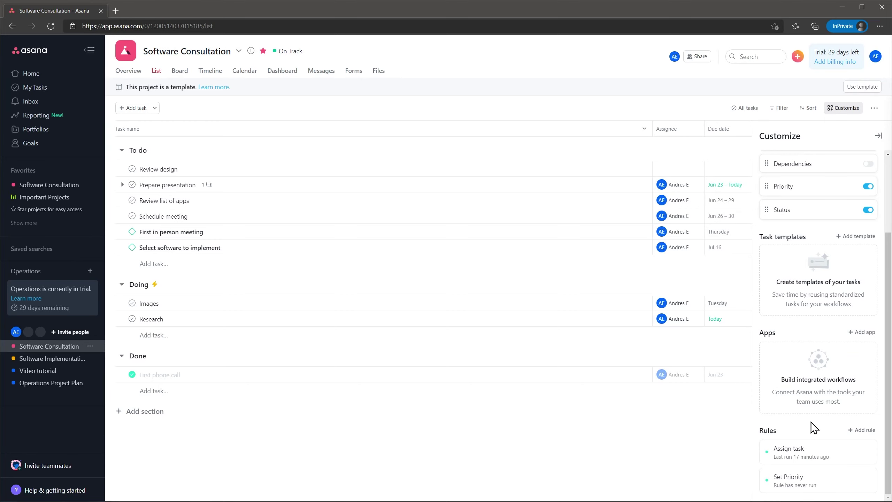
pyautogui.click(853, 428)
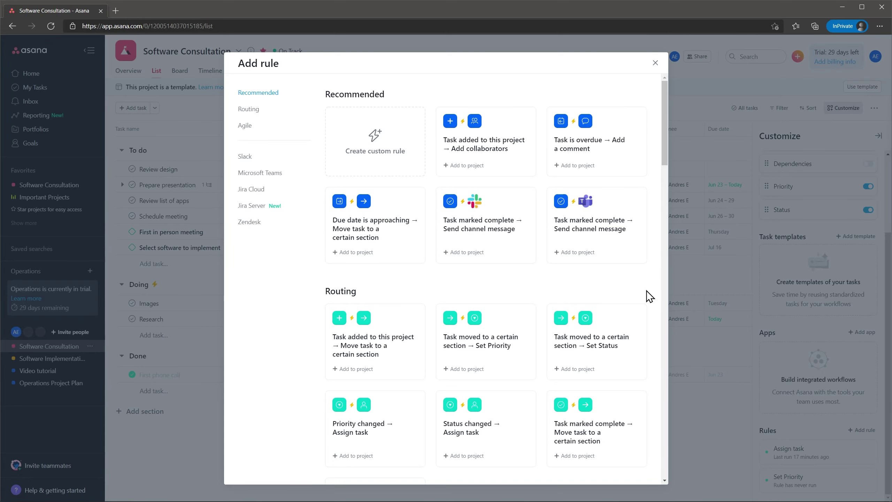
pyautogui.scroll(-10, 649, 296)
pyautogui.scroll(-6, 649, 296)
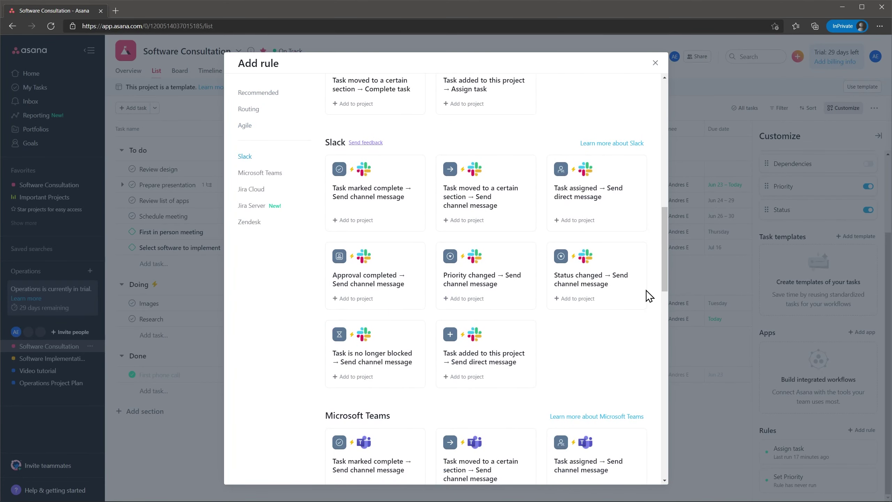
pyautogui.scroll(15, 649, 296)
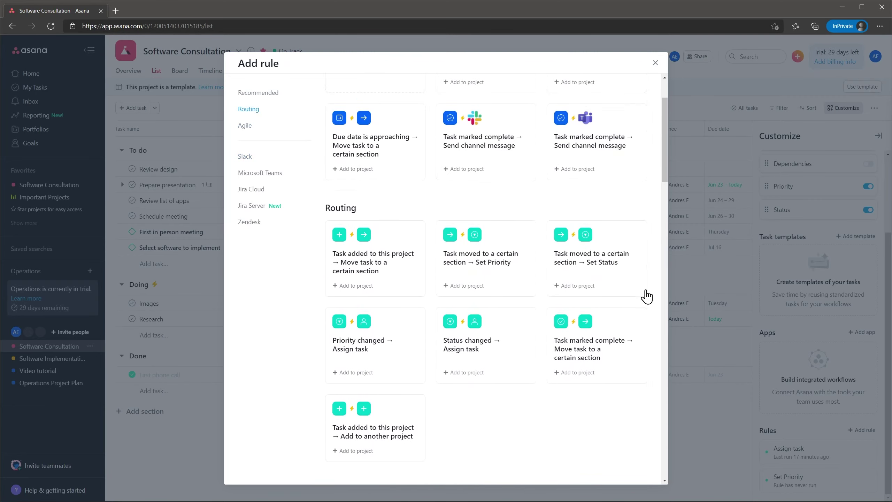
pyautogui.click(400, 145)
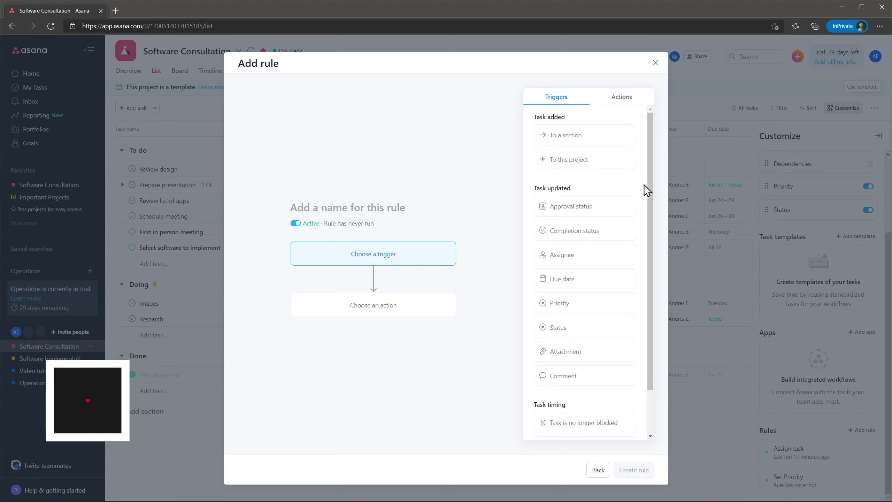
pyautogui.scroll(-2, 643, 184)
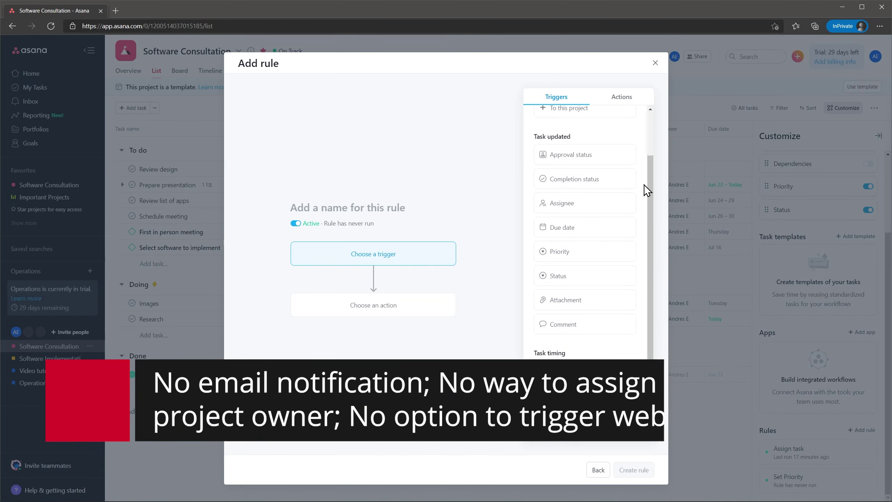
pyautogui.click(630, 99)
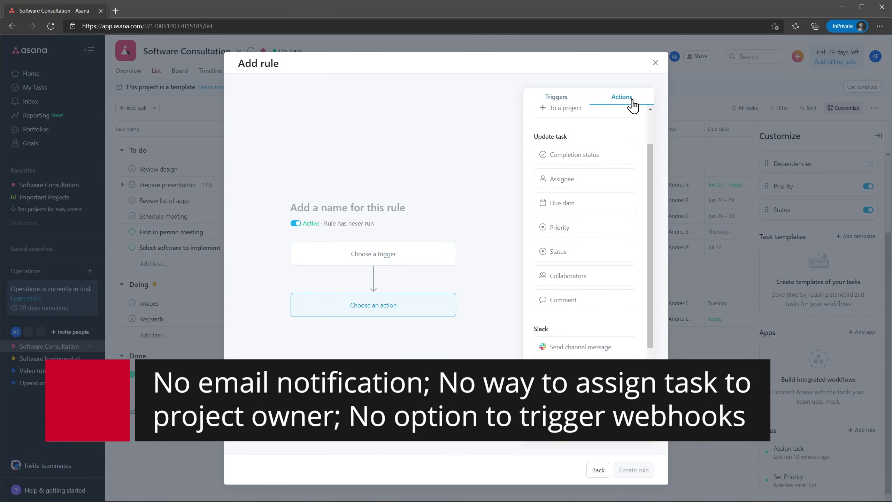
pyautogui.scroll(2, 640, 125)
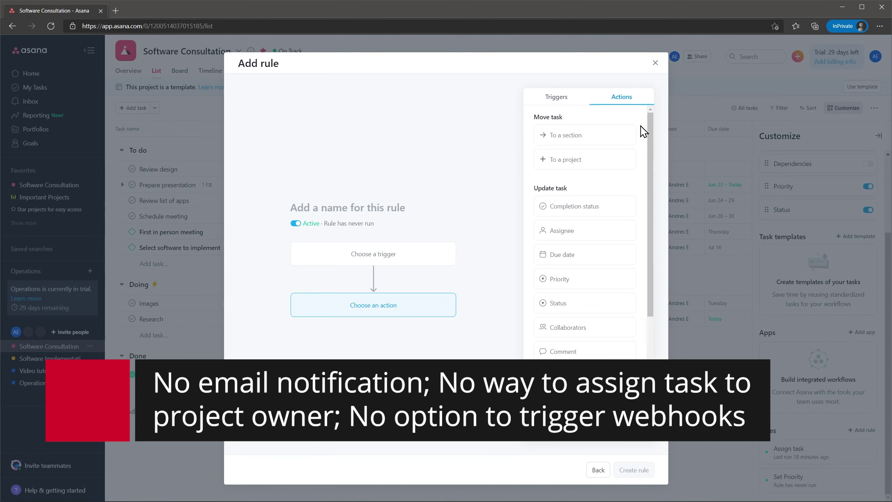
pyautogui.click(655, 62)
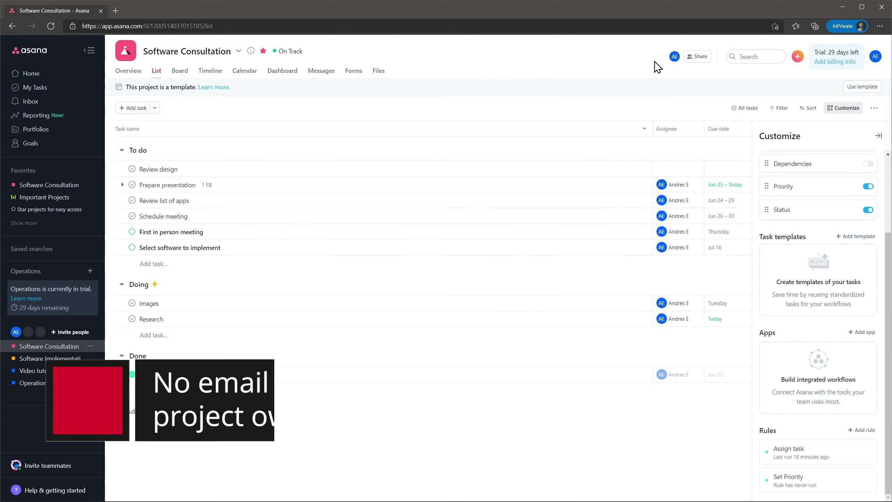
# Step: Review the Assign task rule, then reach Asana's Apps and integrations page through Help & getting started
pyautogui.click(827, 451)
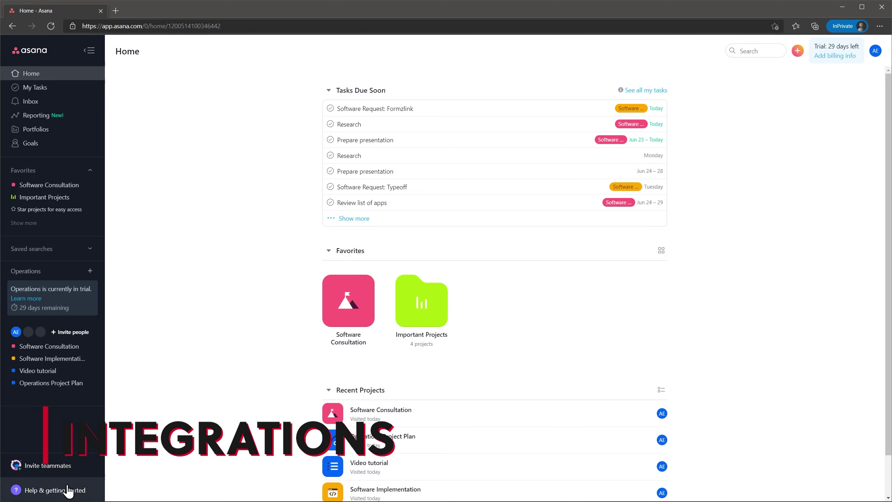
pyautogui.click(68, 491)
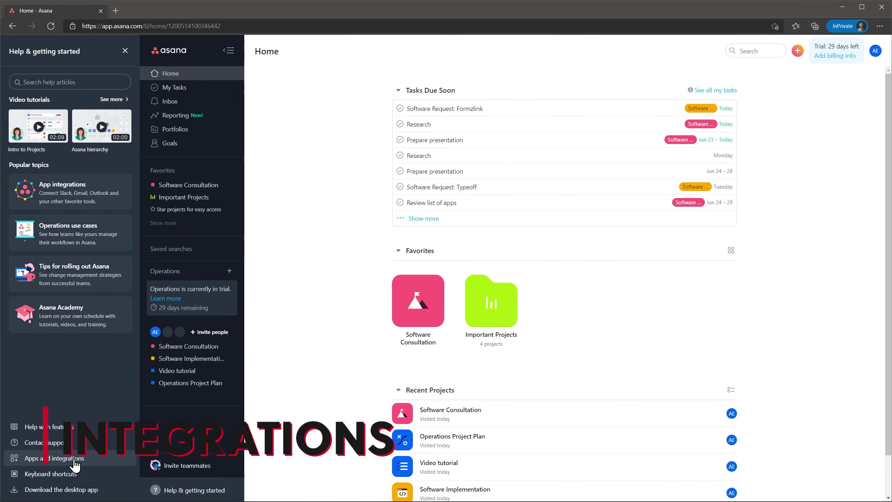
pyautogui.click(75, 459)
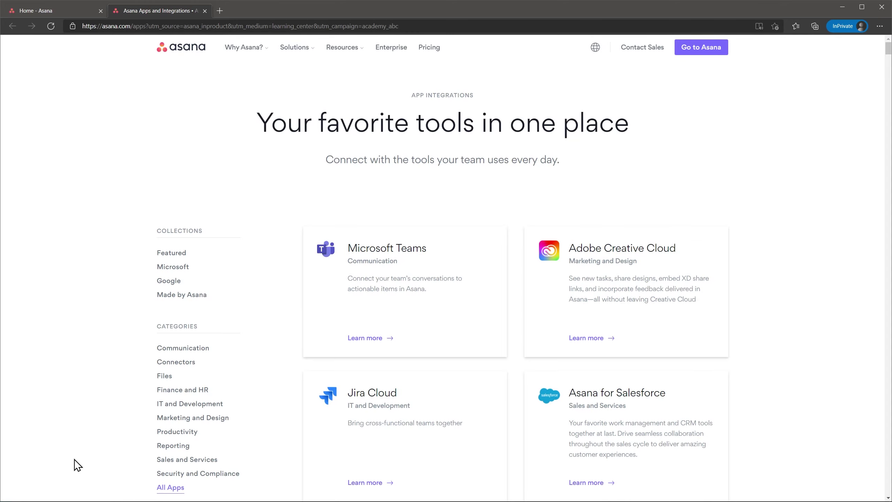
# Step: Browse the apps directory, filter it to Connectors, and open Zapier's integration details
pyautogui.scroll(-5, 78, 464)
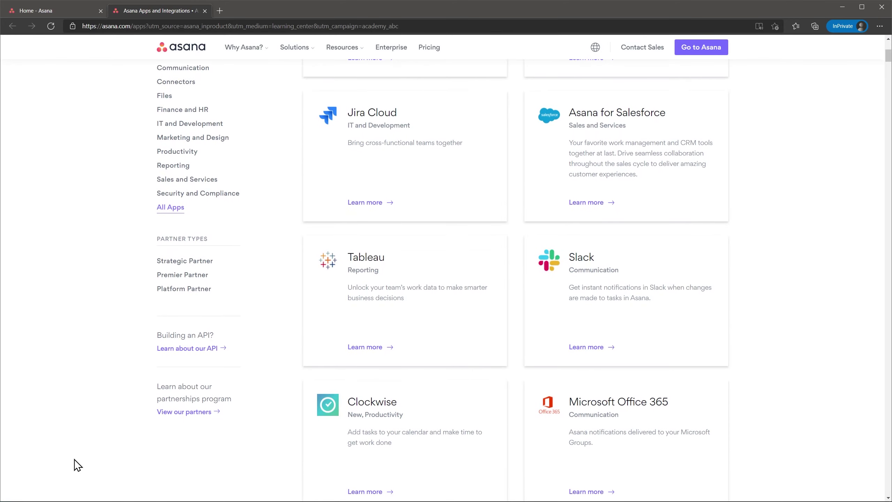
pyautogui.scroll(-6, 77, 464)
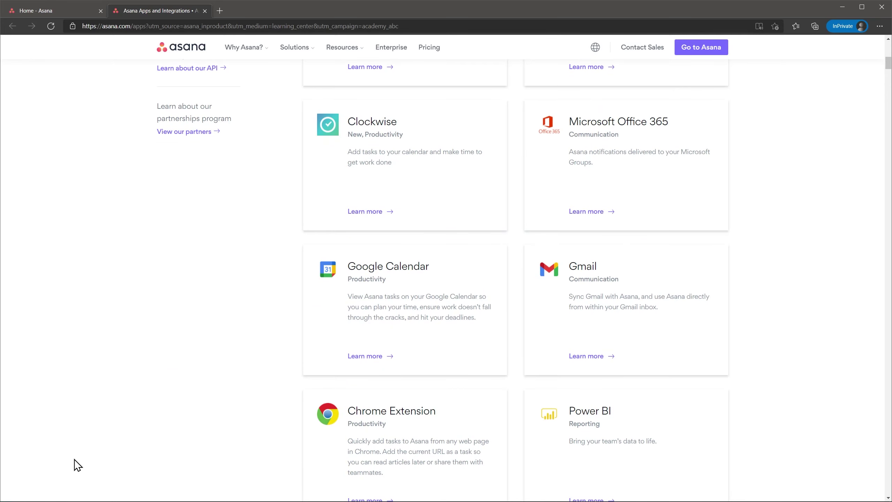
pyautogui.scroll(-6, 78, 465)
pyautogui.scroll(-6, 77, 465)
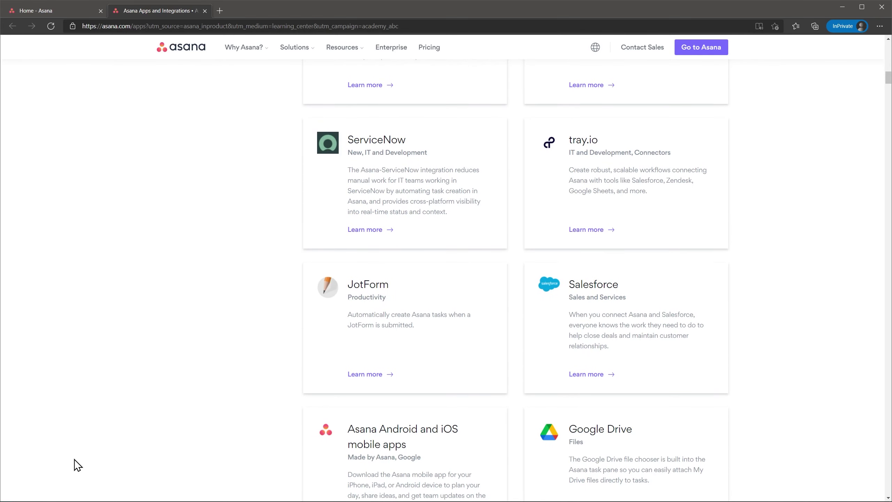
pyautogui.scroll(20, 78, 464)
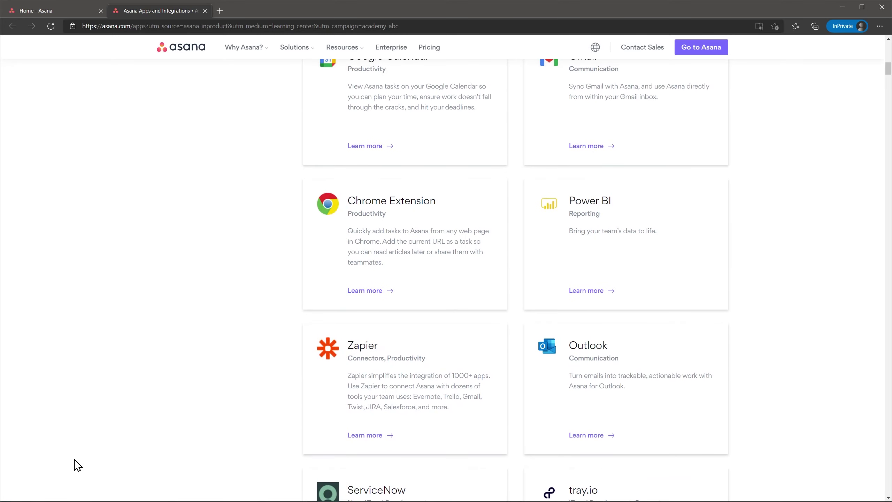
pyautogui.scroll(4, 77, 465)
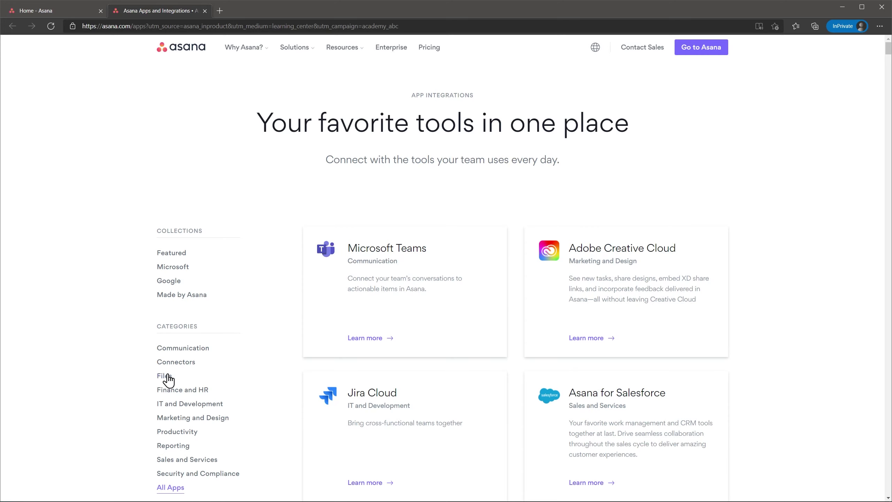
pyautogui.click(177, 364)
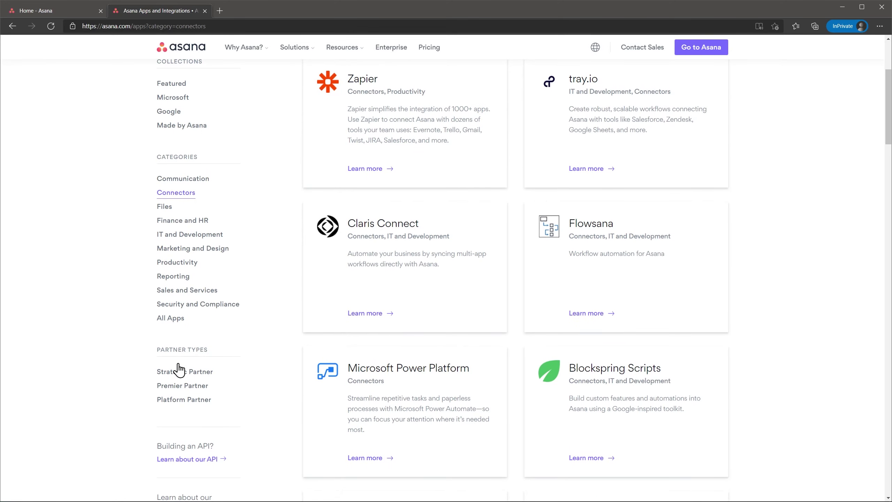
pyautogui.click(388, 169)
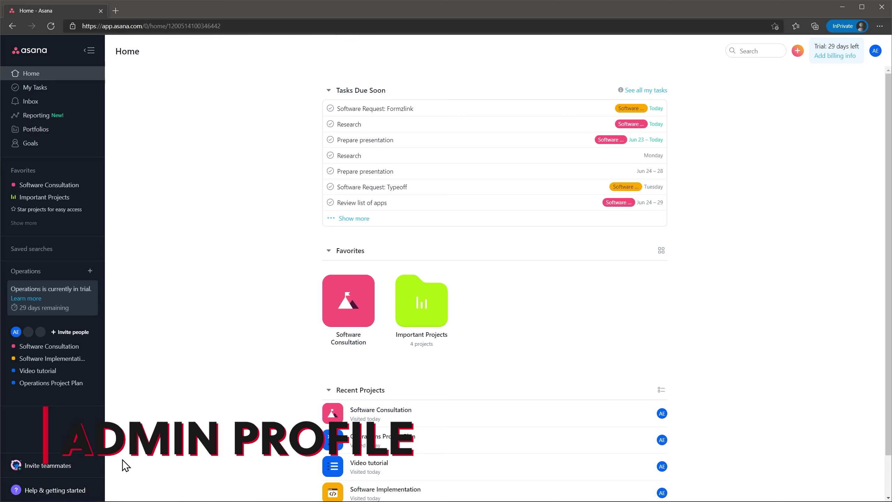
# Step: Show the Help & getting started panel, then open and dismiss the Operations team invite without sending
pyautogui.click(89, 491)
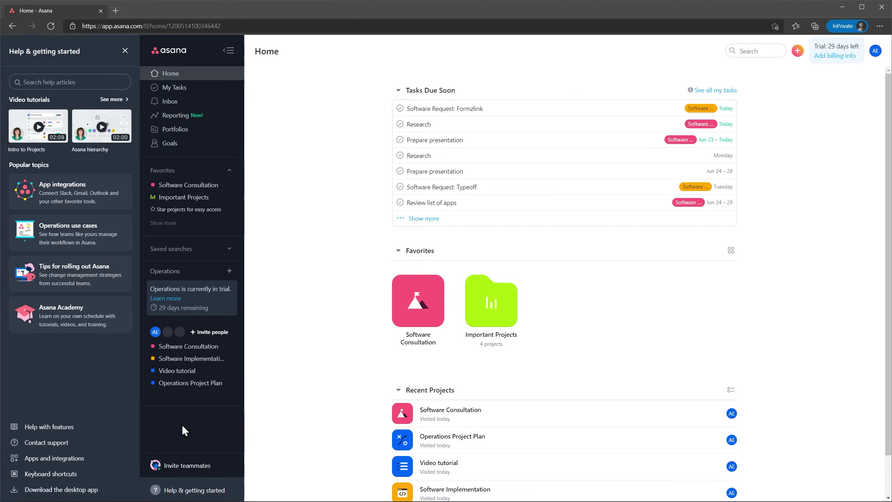
pyautogui.click(184, 464)
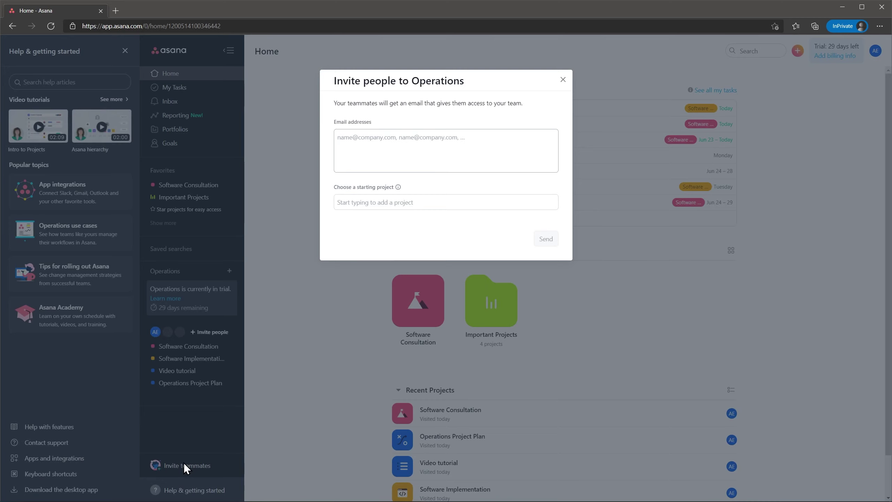
pyautogui.click(563, 80)
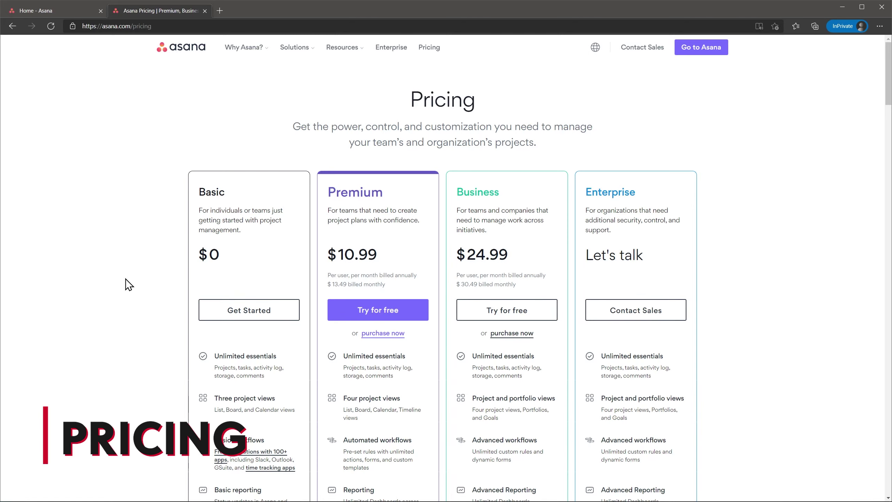
pyautogui.scroll(-6, 129, 283)
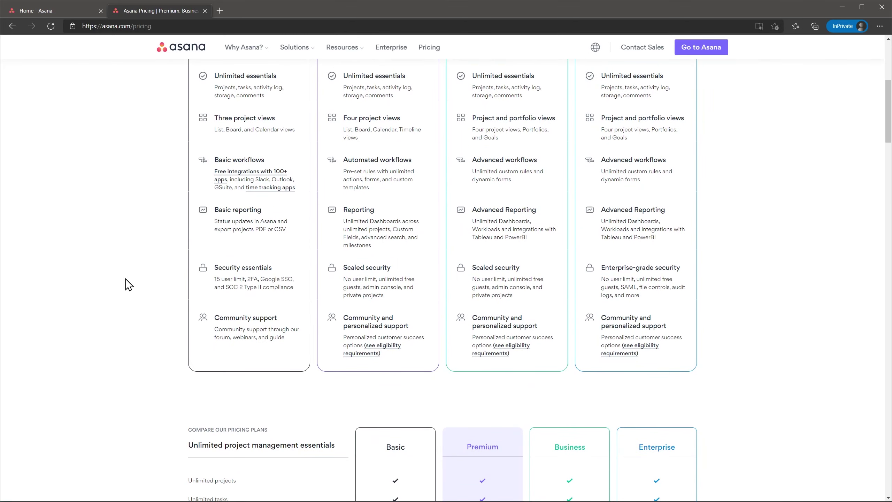
pyautogui.scroll(-6, 128, 284)
pyautogui.scroll(-6, 129, 284)
pyautogui.scroll(-2, 128, 284)
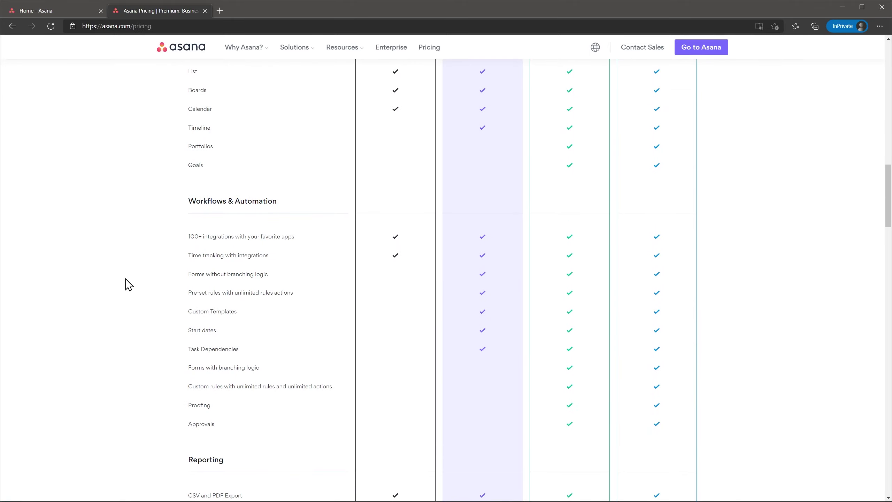
pyautogui.scroll(12, 129, 284)
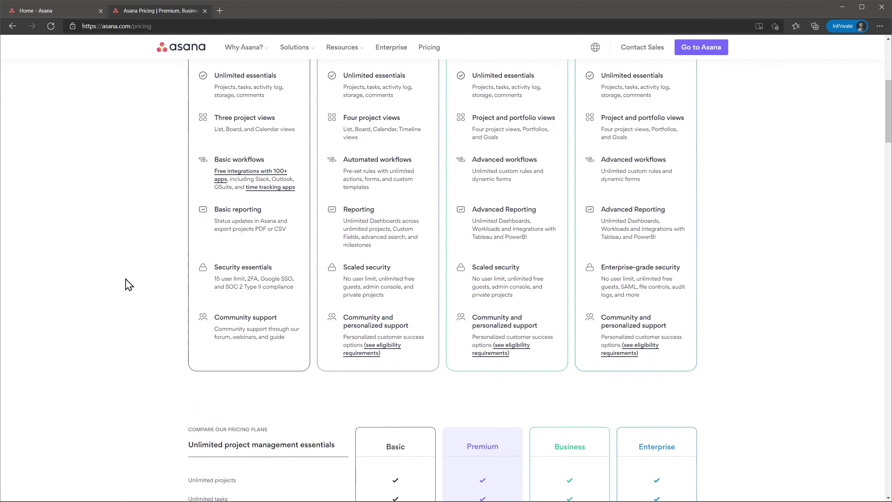
pyautogui.scroll(5, 128, 284)
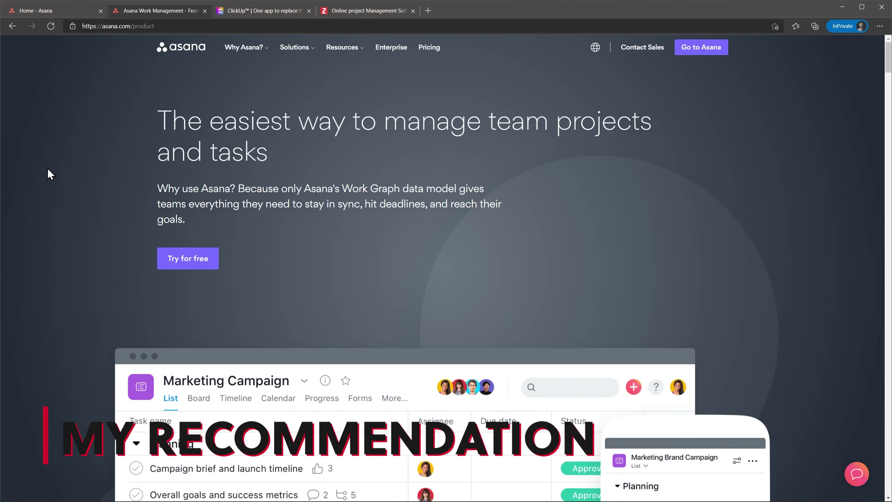
# Step: Scroll down through the Asana product page to review its content
pyautogui.scroll(-5, 47, 168)
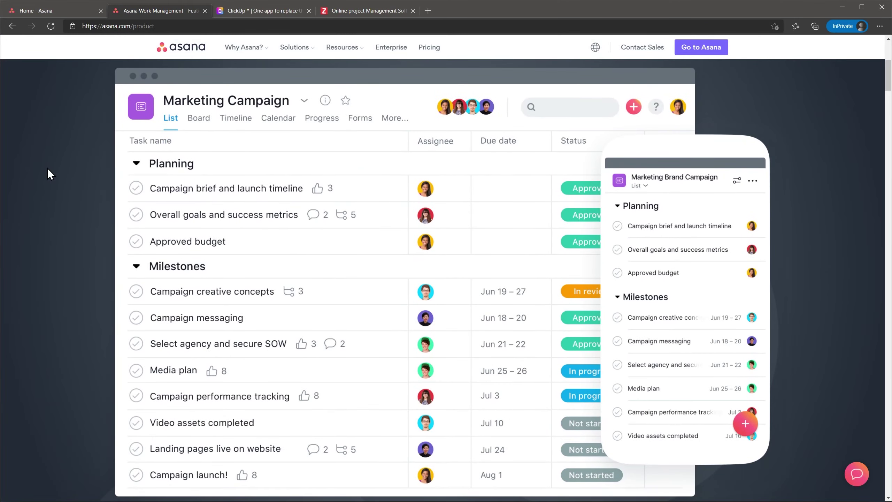
pyautogui.scroll(-5, 47, 168)
pyautogui.scroll(-4, 48, 168)
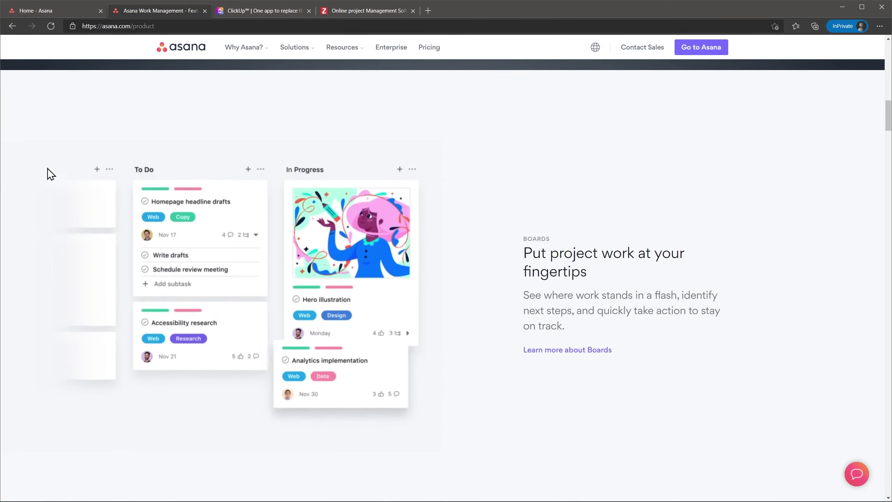
pyautogui.scroll(-5, 48, 168)
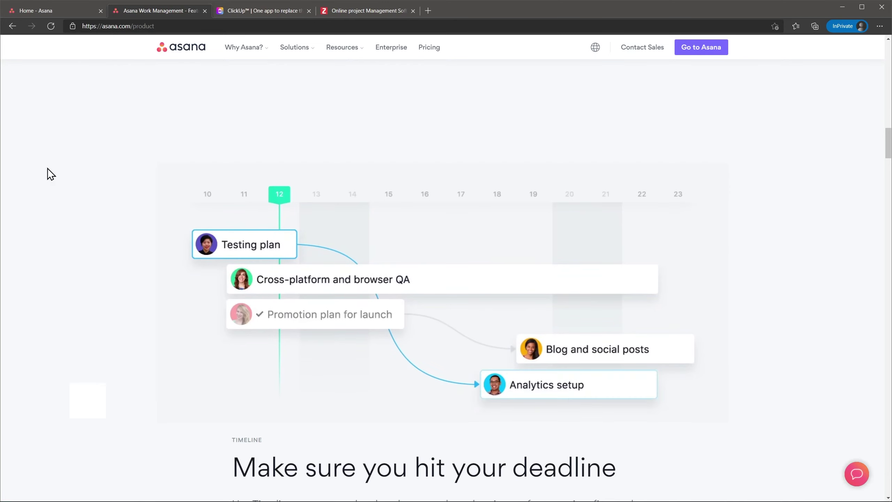
pyautogui.scroll(-5, 48, 167)
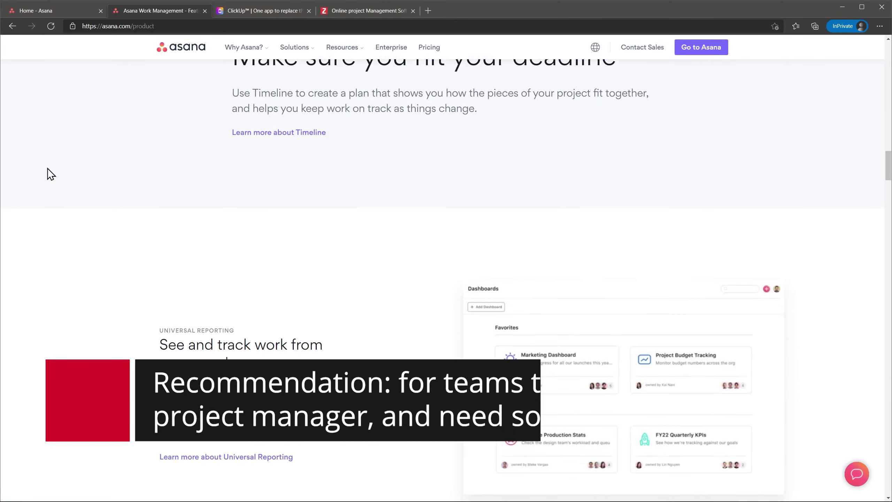
pyautogui.scroll(-5, 47, 168)
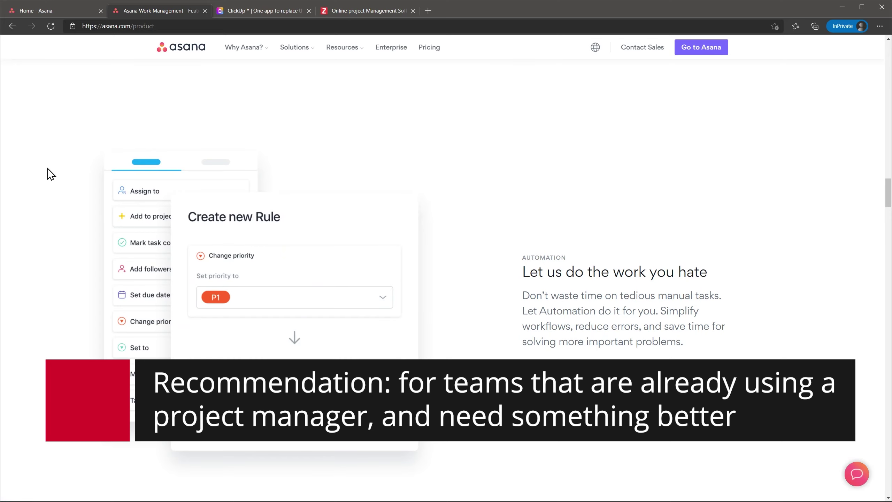
pyautogui.scroll(-5, 48, 168)
pyautogui.scroll(-5, 47, 168)
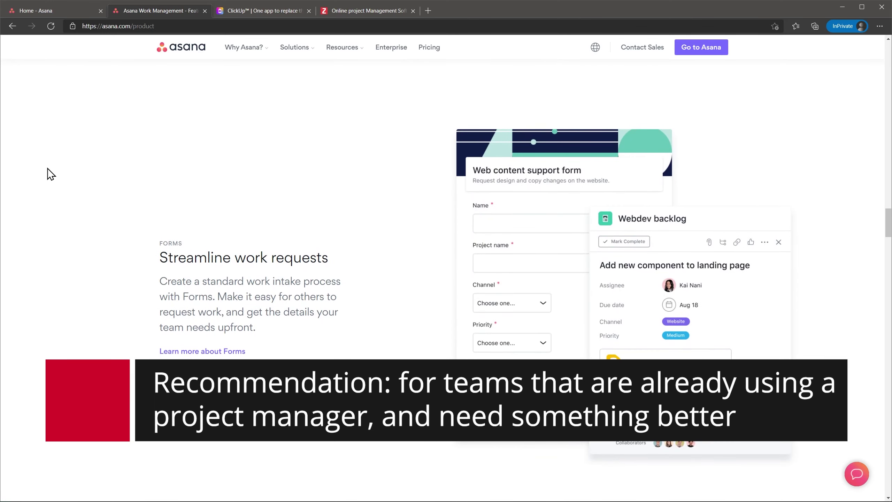
# Step: Return to the top, then look at the ClickUp site and bring Zoho Projects forward
pyautogui.scroll(15, 47, 168)
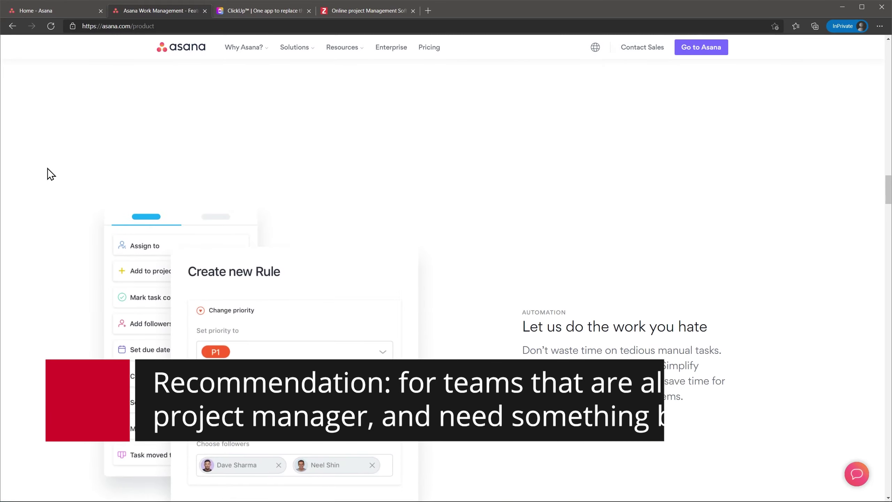
pyautogui.scroll(20, 47, 168)
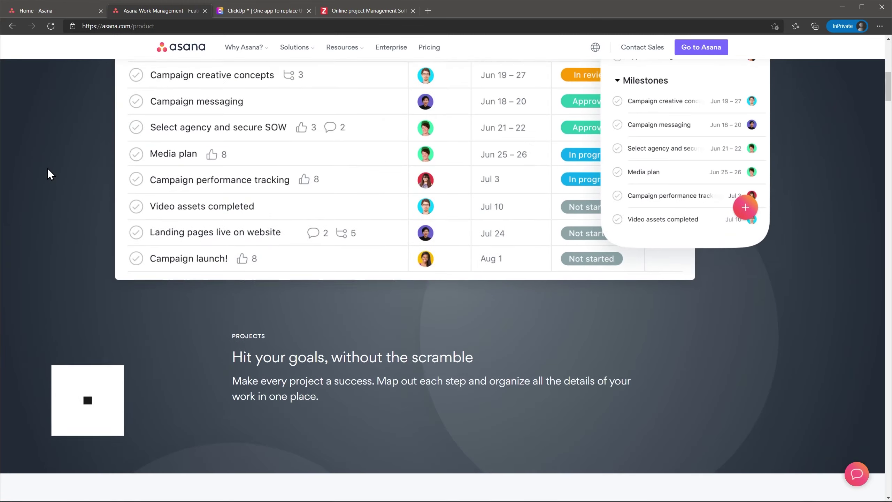
pyautogui.scroll(2, 48, 169)
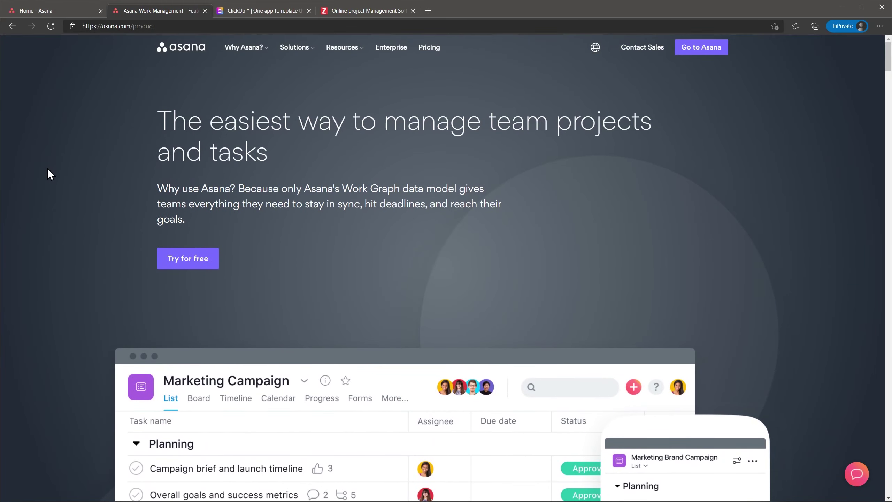
pyautogui.click(264, 11)
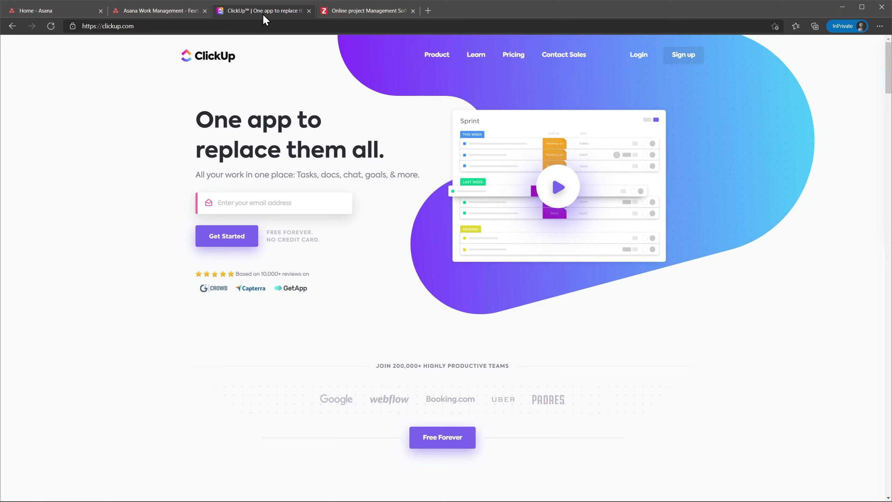
pyautogui.click(339, 11)
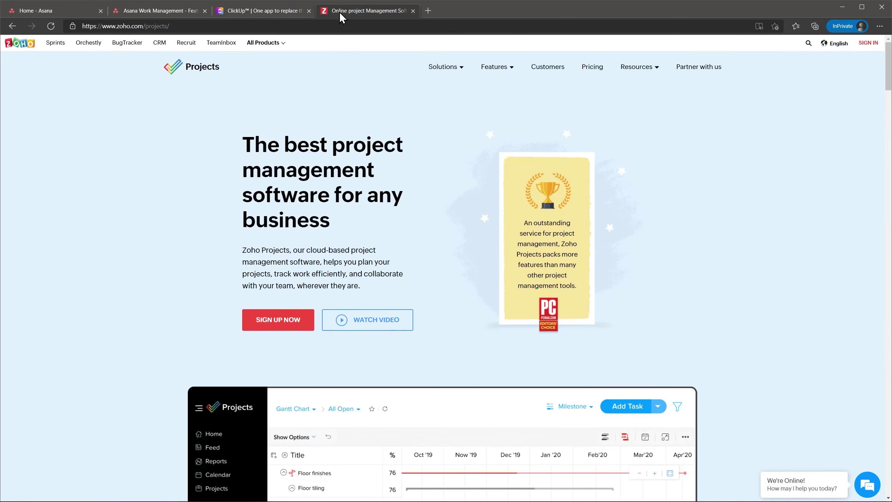